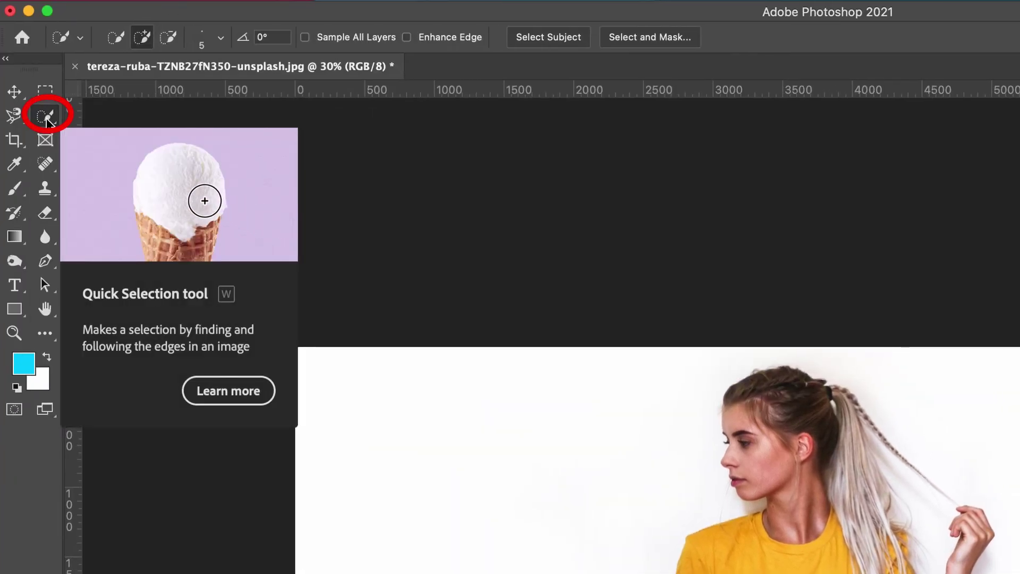
- With the Quick Selection Tool, roughly select the yellow shirt, neck, face and hair strands
{"action": "left_click", "coordinate": [46, 118]}
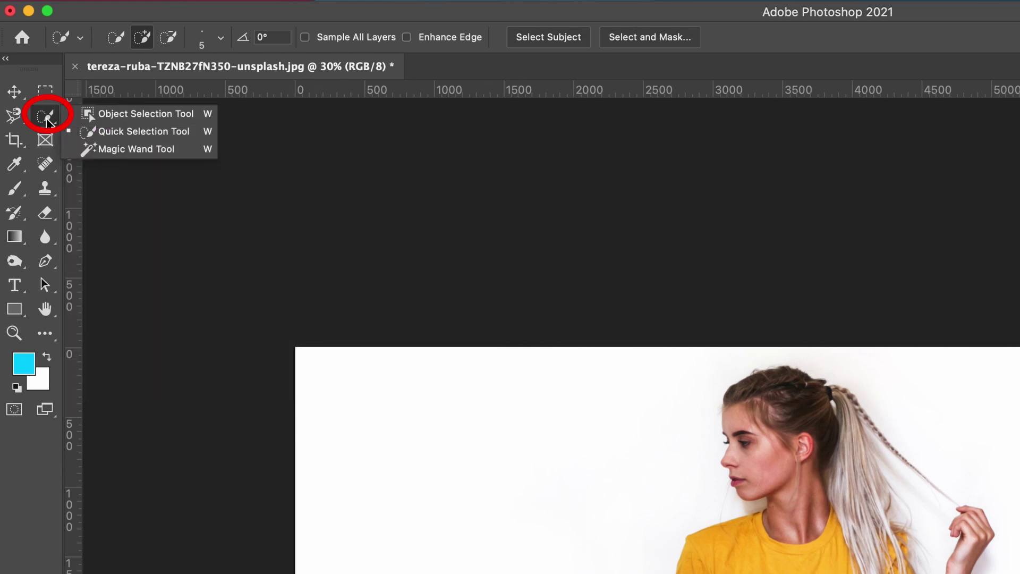
{"action": "left_click", "coordinate": [126, 134]}
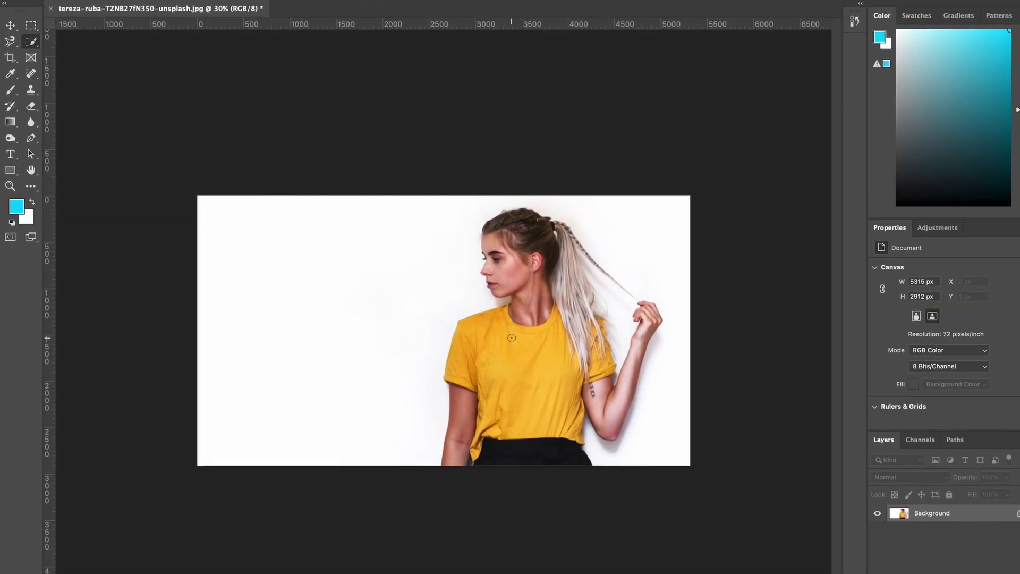
{"action": "left_click_drag", "start_coordinate": [707, 573], "coordinate": [775, 573]}
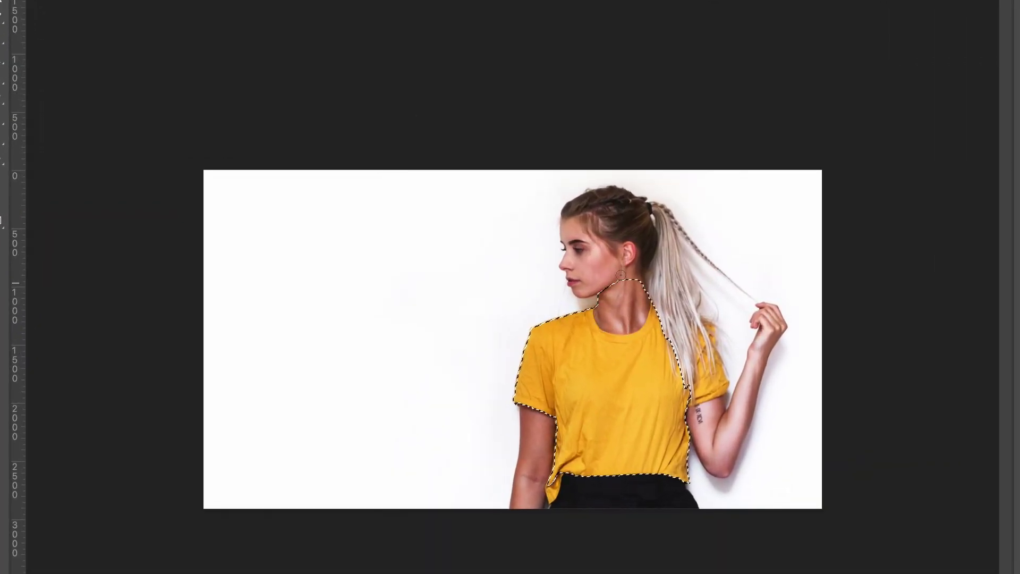
{"action": "left_click_drag", "start_coordinate": [570, 297], "coordinate": [571, 265]}
{"action": "left_click_drag", "start_coordinate": [655, 337], "coordinate": [689, 351]}
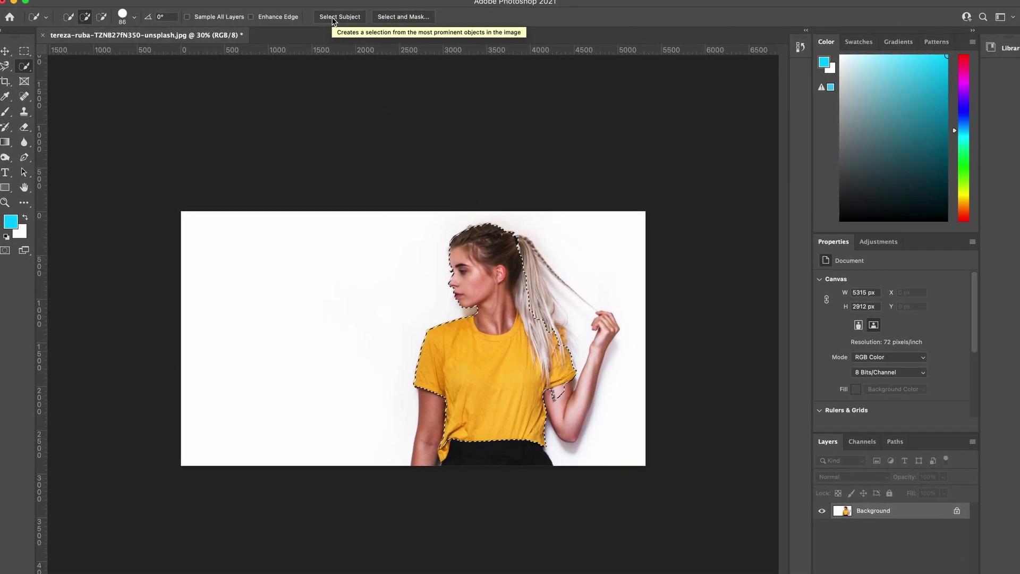
- Run Select Subject to select the whole person including both arms, discarding the rough selection
{"action": "left_click", "coordinate": [335, 20]}
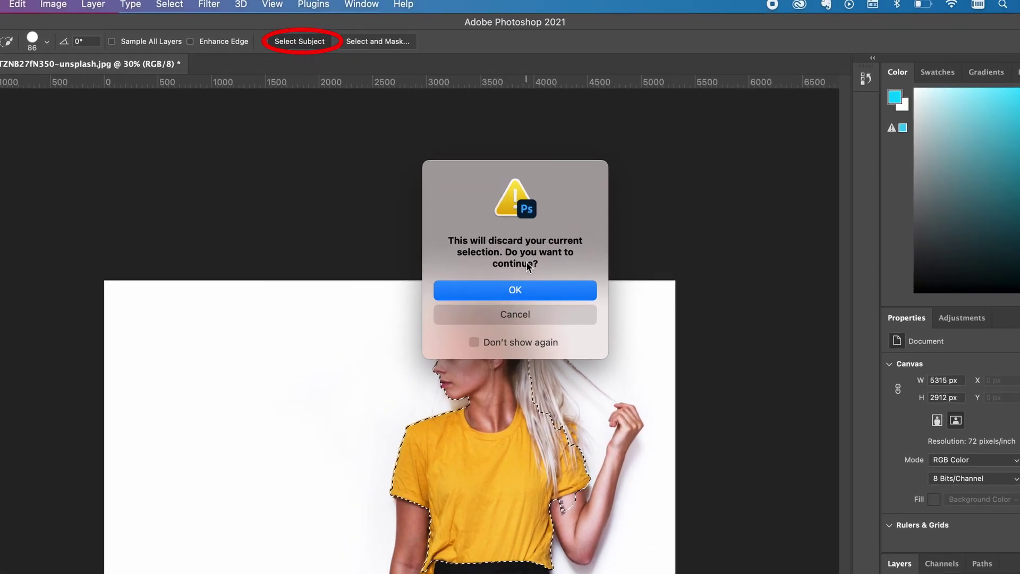
{"action": "left_click", "coordinate": [515, 291]}
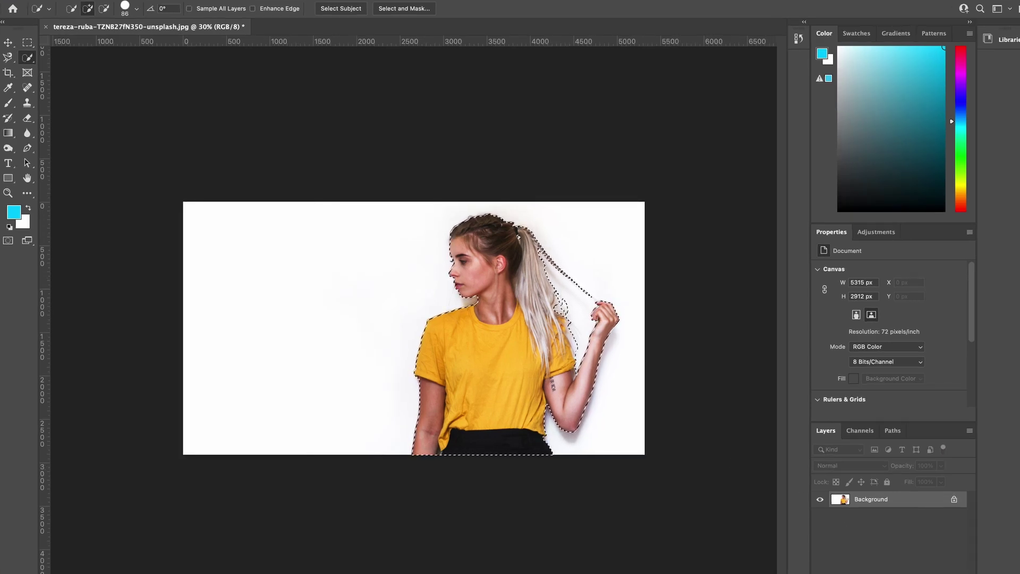
- Zoom to 200% on the ponytail and set the Quick Selection brush size to 7 px
{"action": "key", "text": "ctrl+plus"}
{"action": "key", "text": "ctrl+plus"}
{"action": "key", "text": "ctrl+plus"}
{"action": "key", "text": "ctrl+plus"}
{"action": "key", "text": "ctrl+plus"}
{"action": "scroll", "coordinate": [732, 245], "scroll_direction": "up", "scroll_amount": 5}
{"action": "scroll", "coordinate": [732, 245], "scroll_direction": "right", "scroll_amount": 2}
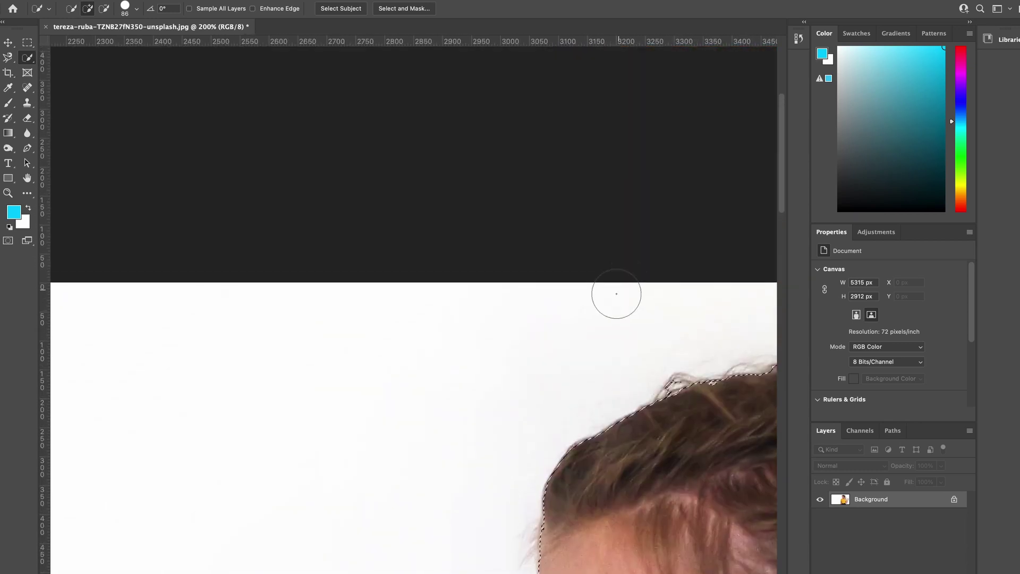
{"action": "scroll", "coordinate": [617, 291], "scroll_direction": "down", "scroll_amount": 10}
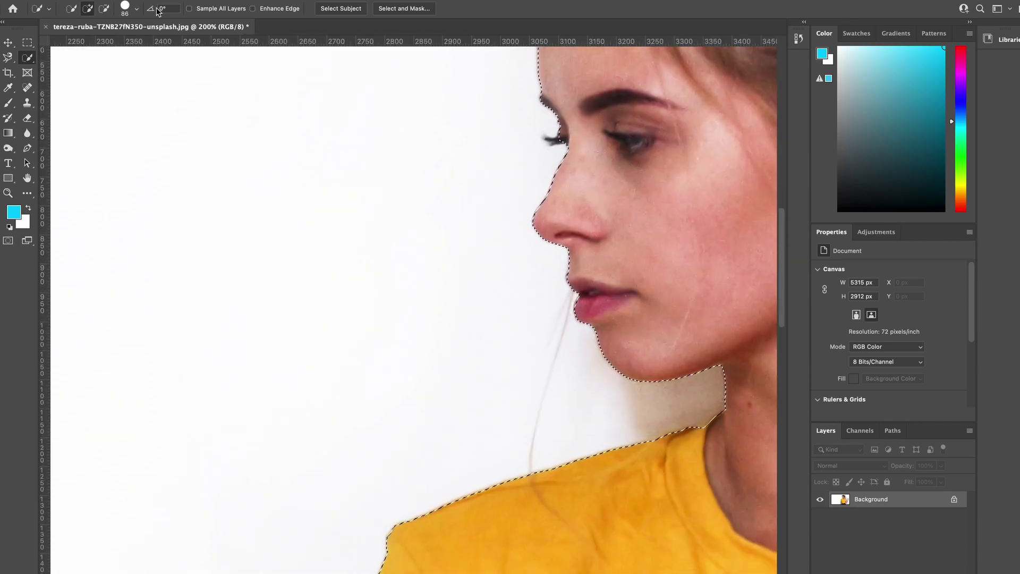
{"action": "left_click", "coordinate": [136, 8]}
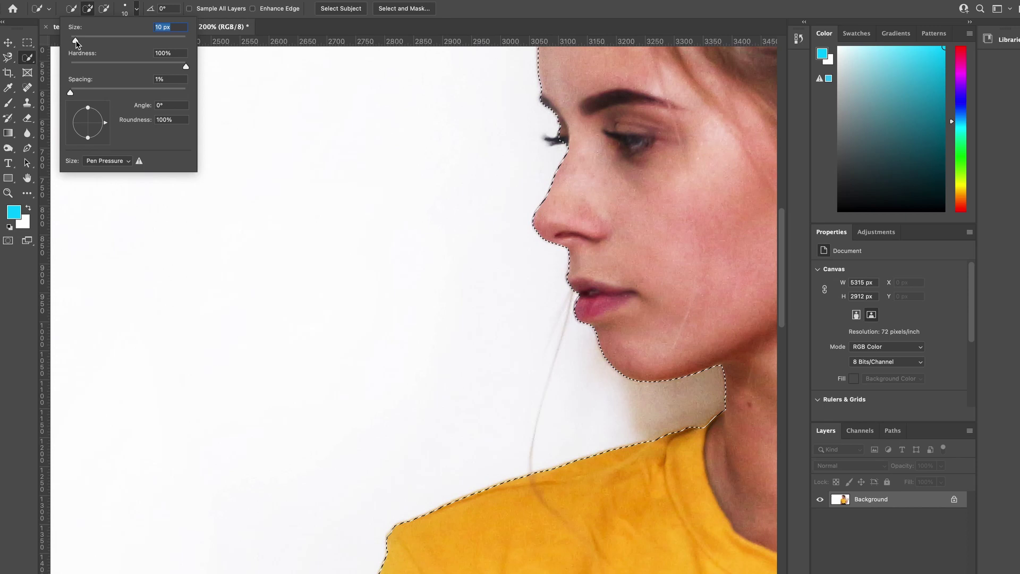
{"action": "left_click", "coordinate": [562, 141]}
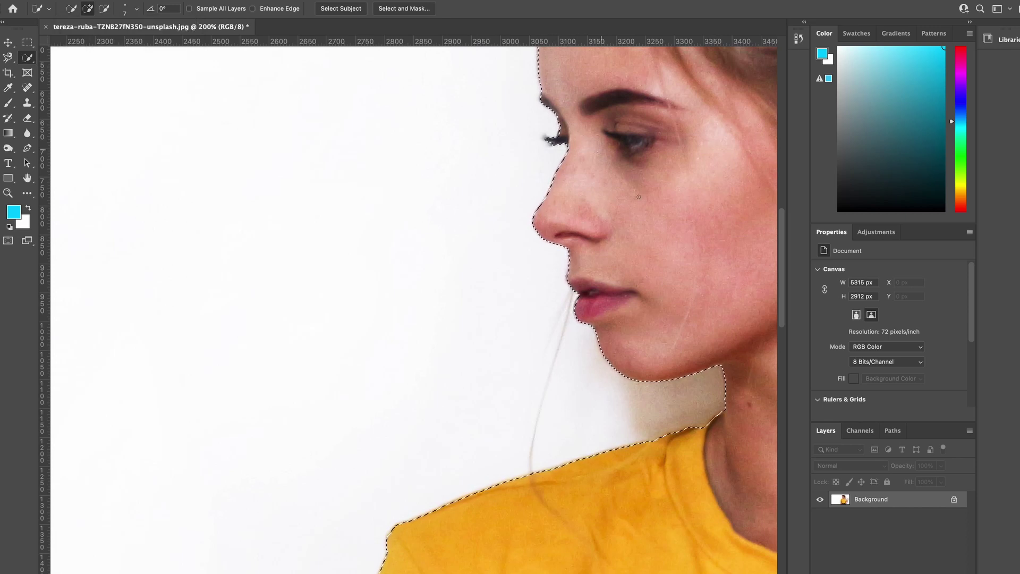
- Refine the selection edge at the top of the ponytail and along the braid
{"action": "scroll", "coordinate": [550, 141], "scroll_direction": "up", "scroll_amount": 5}
{"action": "scroll", "coordinate": [550, 141], "scroll_direction": "right", "scroll_amount": 4}
{"action": "scroll", "coordinate": [644, 209], "scroll_direction": "right", "scroll_amount": 10}
{"action": "scroll", "coordinate": [644, 210], "scroll_direction": "down", "scroll_amount": 1}
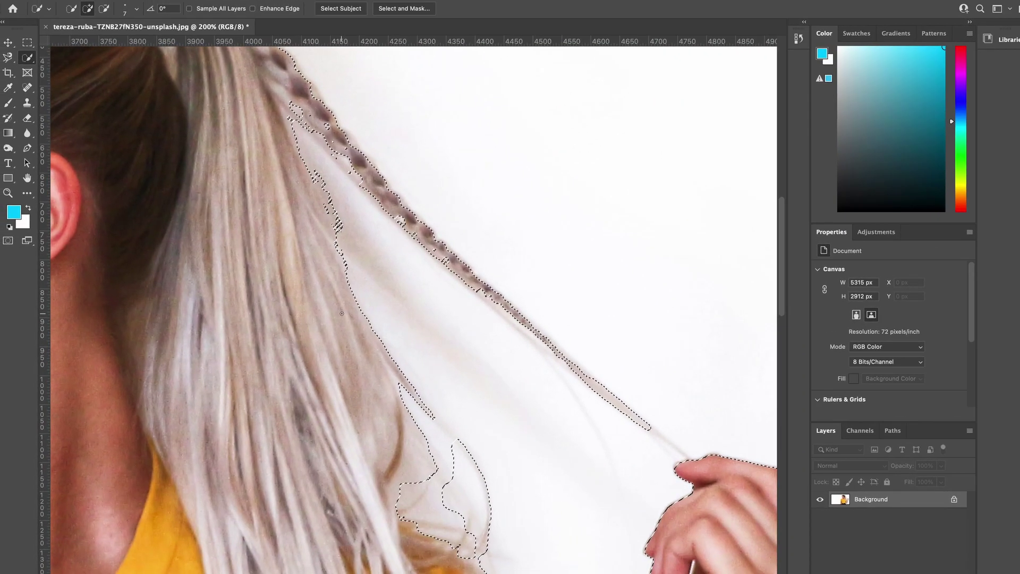
{"action": "scroll", "coordinate": [342, 314], "scroll_direction": "up", "scroll_amount": 2}
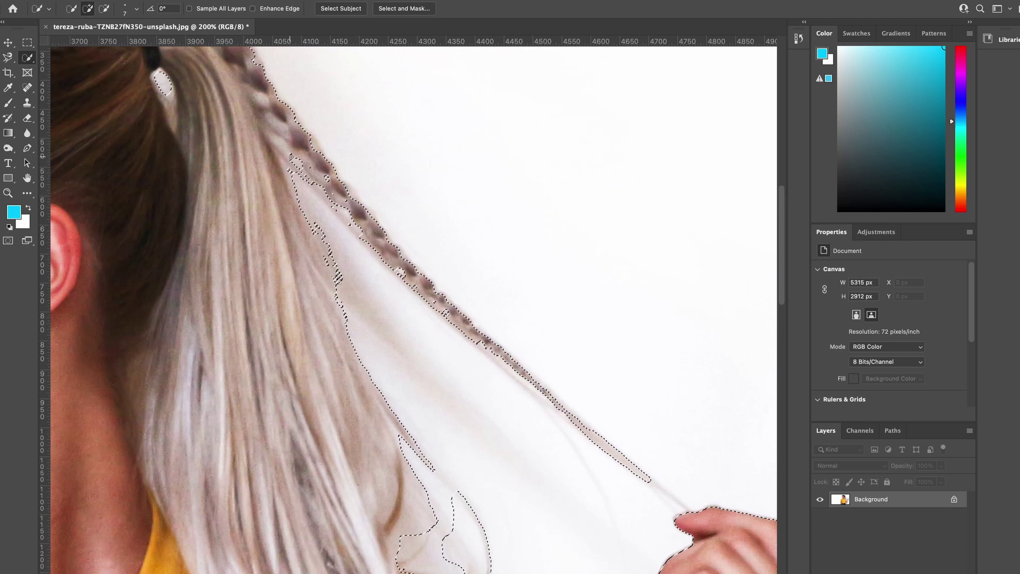
{"action": "mouse_move", "coordinate": [289, 156]}
{"action": "left_mouse_down"}
{"action": "mouse_move", "coordinate": [349, 204]}
{"action": "mouse_move", "coordinate": [396, 268]}
{"action": "left_mouse_up"}
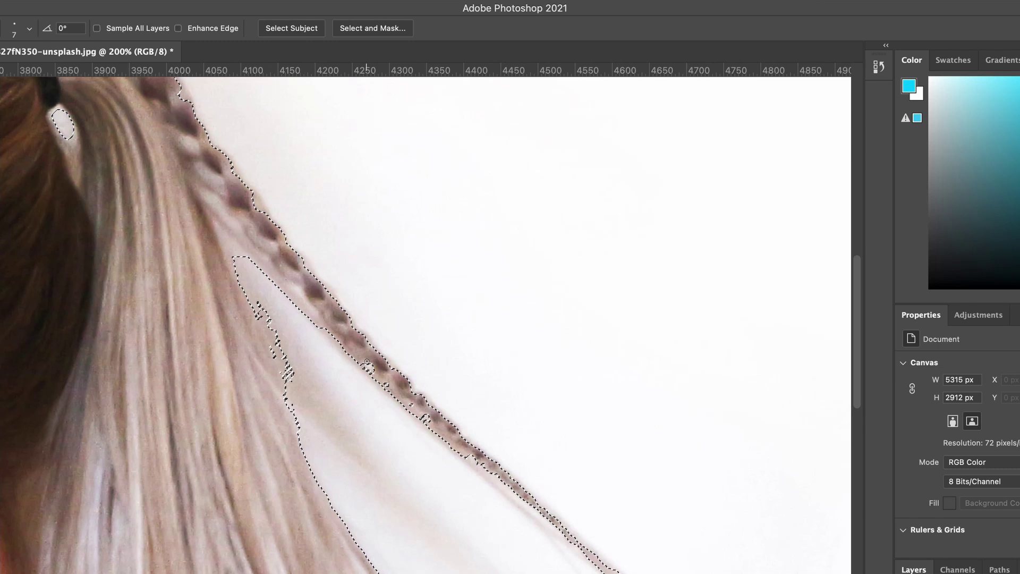
{"action": "mouse_move", "coordinate": [366, 362]}
{"action": "left_mouse_down"}
{"action": "mouse_move", "coordinate": [449, 446]}
{"action": "mouse_move", "coordinate": [372, 388]}
{"action": "mouse_move", "coordinate": [285, 364]}
{"action": "mouse_move", "coordinate": [238, 384]}
{"action": "mouse_move", "coordinate": [250, 308]}
{"action": "left_mouse_up"}
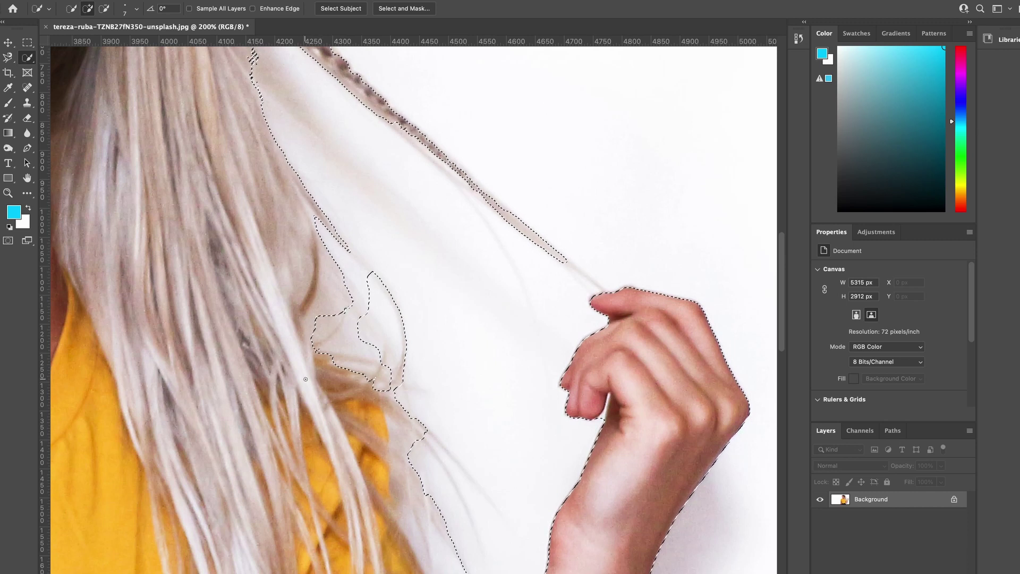
{"action": "scroll", "coordinate": [327, 404], "scroll_direction": "down", "scroll_amount": 2}
{"action": "scroll", "coordinate": [327, 404], "scroll_direction": "down", "scroll_amount": 2}
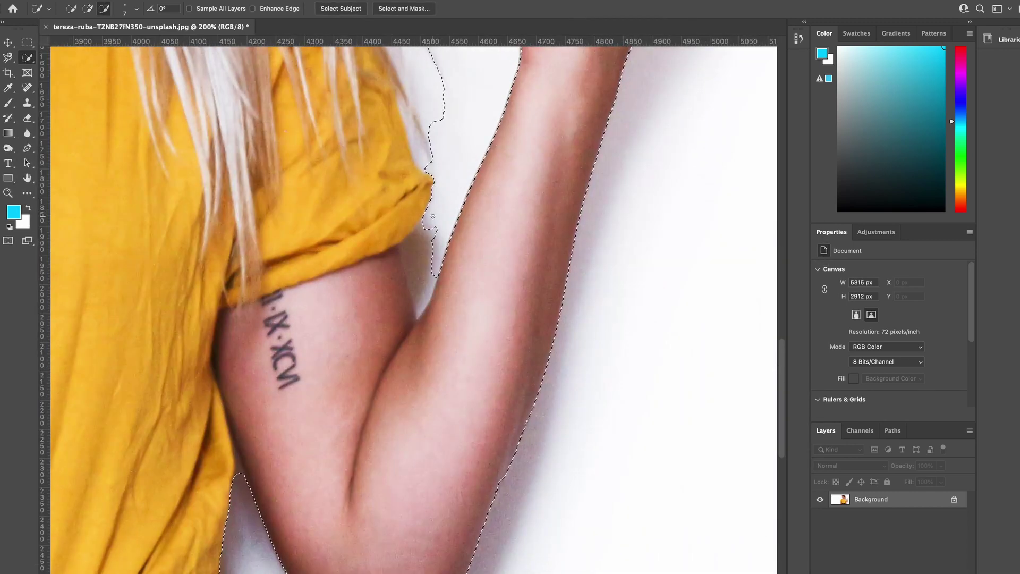
- Refine the selection edge at the armpit by the raised arm, then switch to Subtract from Selection
{"action": "left_click_drag", "start_coordinate": [414, 269], "coordinate": [417, 303]}
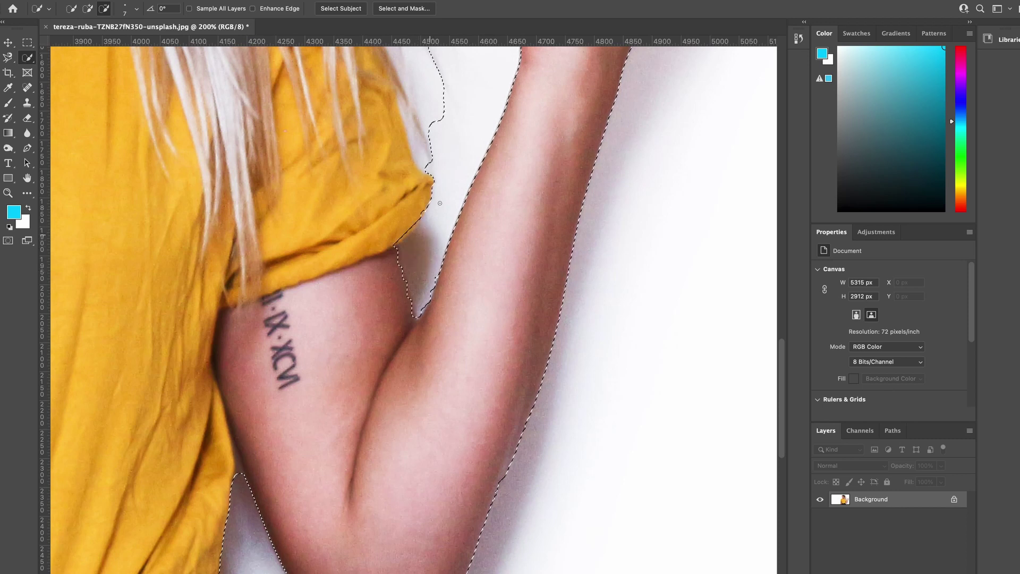
{"action": "scroll", "coordinate": [441, 207], "scroll_direction": "up", "scroll_amount": 5}
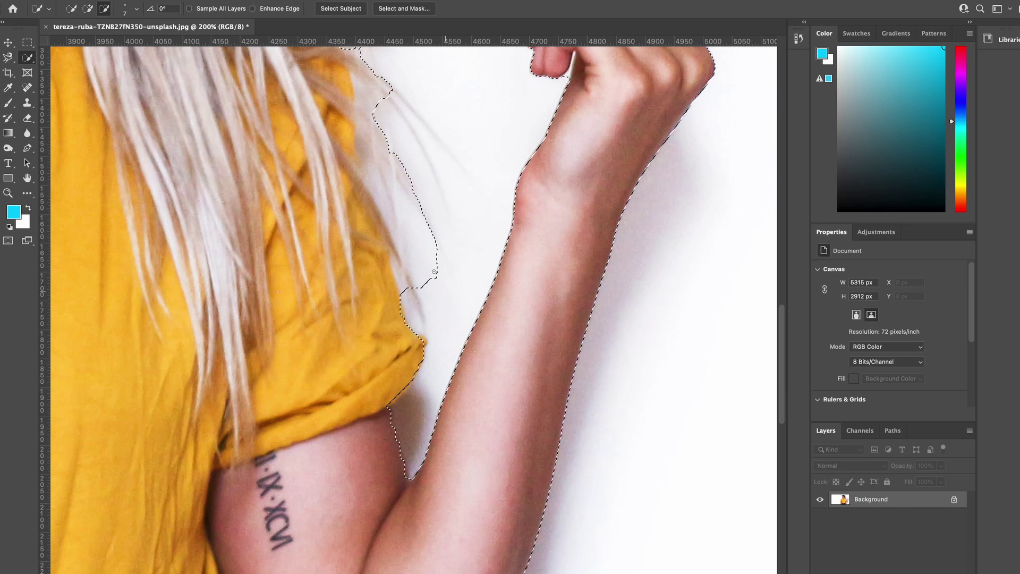
{"action": "left_click_drag", "start_coordinate": [408, 221], "coordinate": [404, 213]}
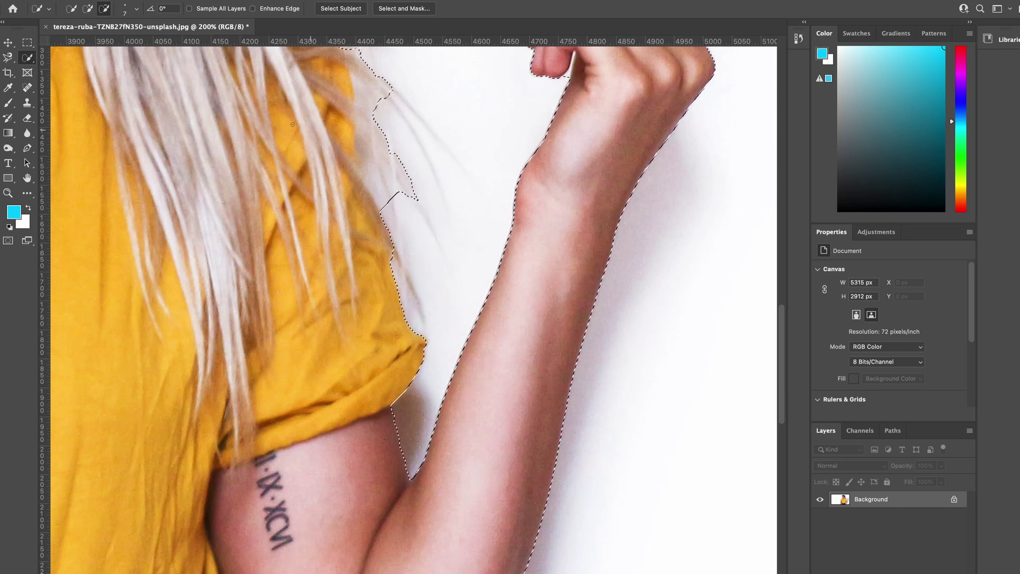
{"action": "left_click", "coordinate": [104, 10]}
- Fit the photo on screen and add a red fe0000 Solid Color fill layer masked to the selection
{"action": "key", "text": "super+0"}
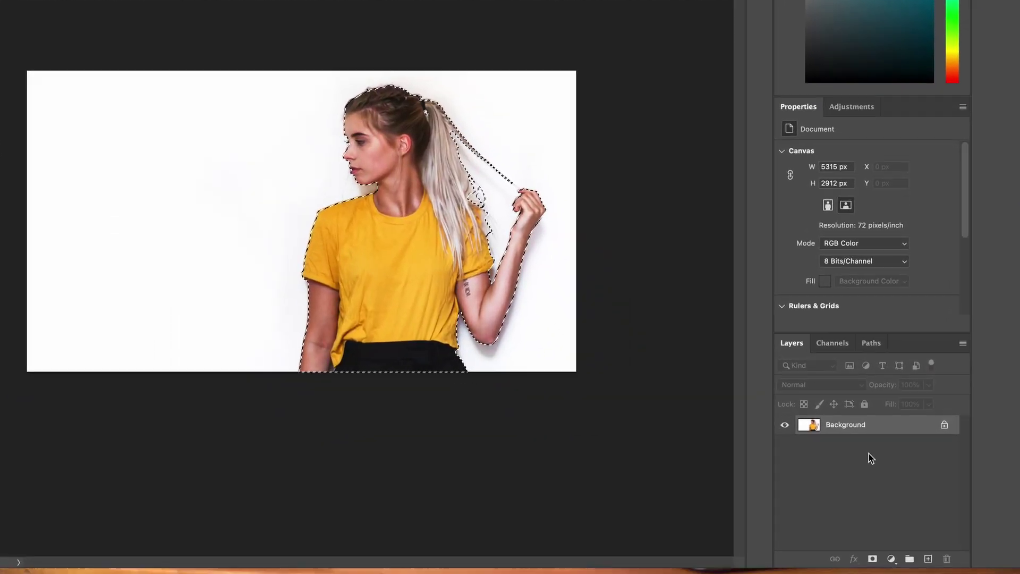
{"action": "left_click", "coordinate": [891, 554]}
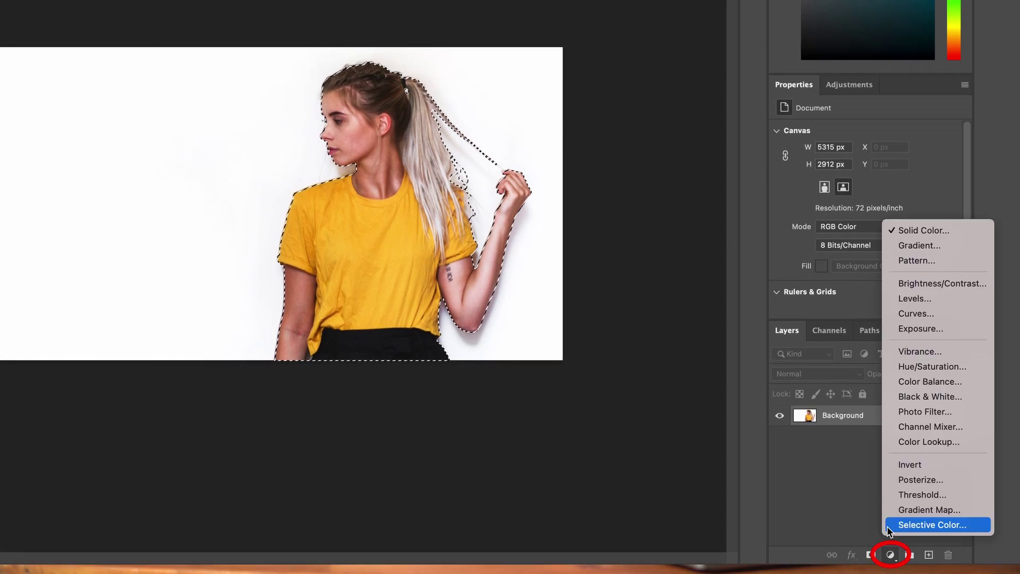
{"action": "left_click", "coordinate": [919, 230]}
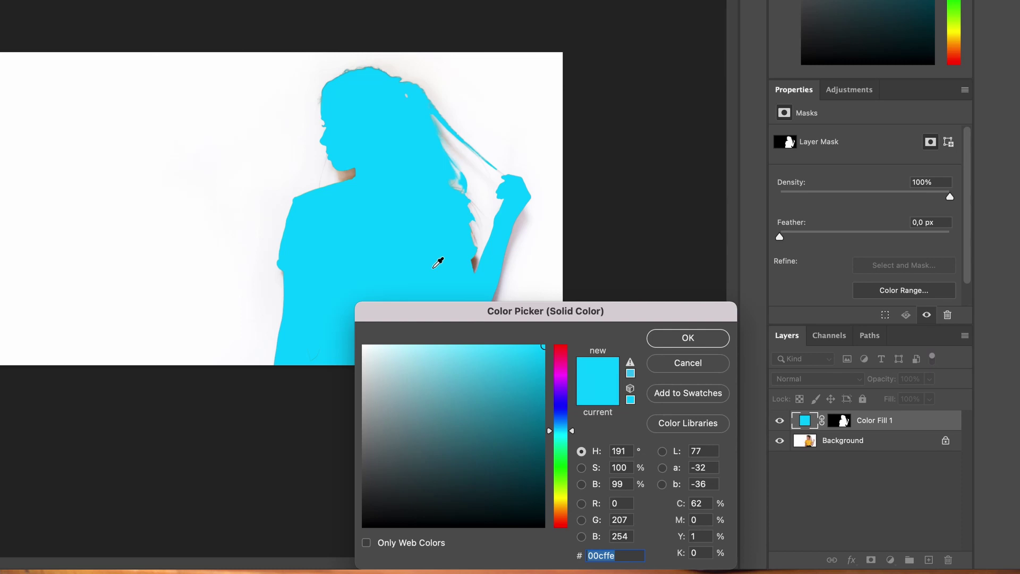
{"action": "type", "text": "fe0000"}
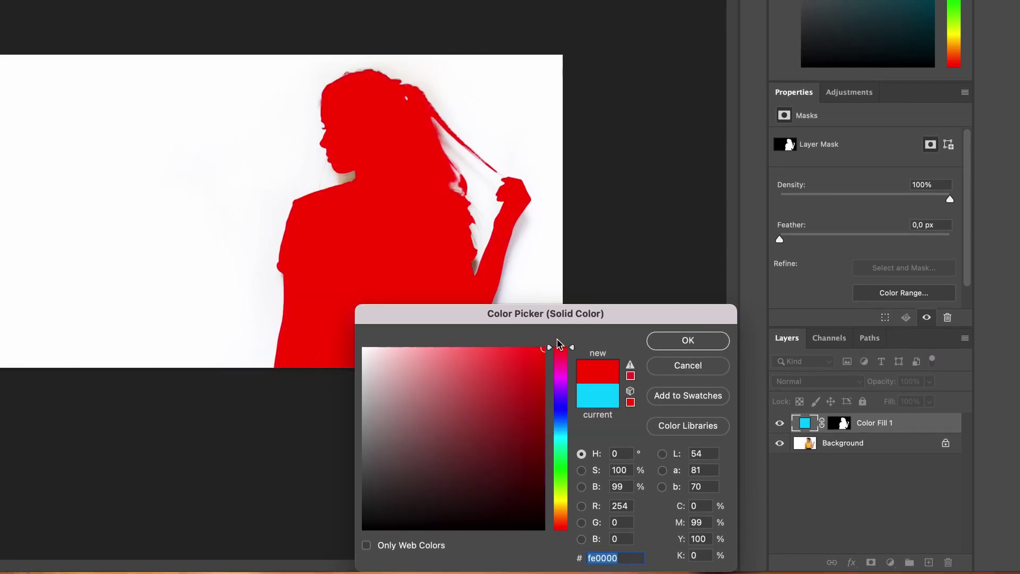
{"action": "left_click", "coordinate": [667, 342]}
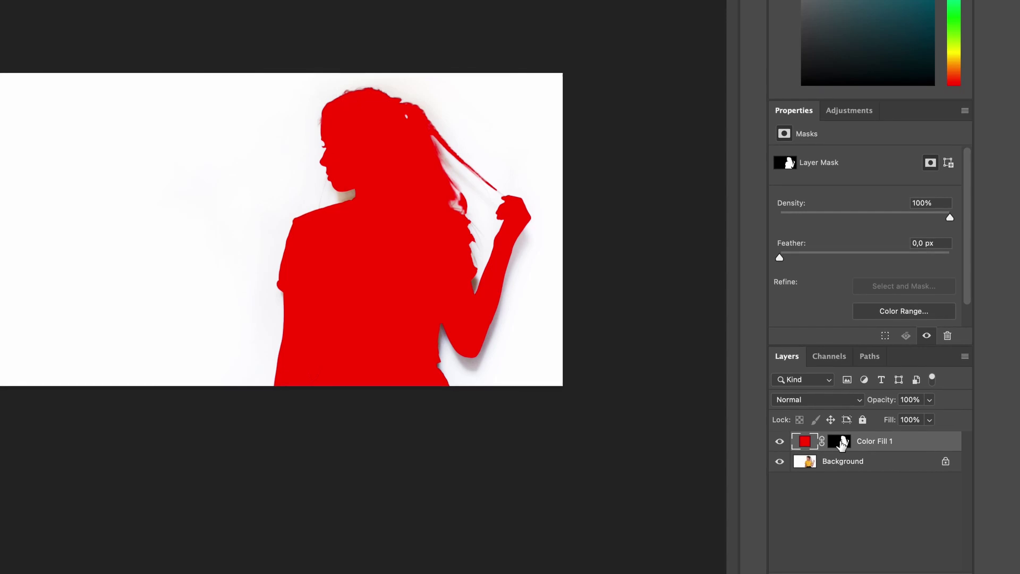
{"action": "left_click", "coordinate": [844, 444]}
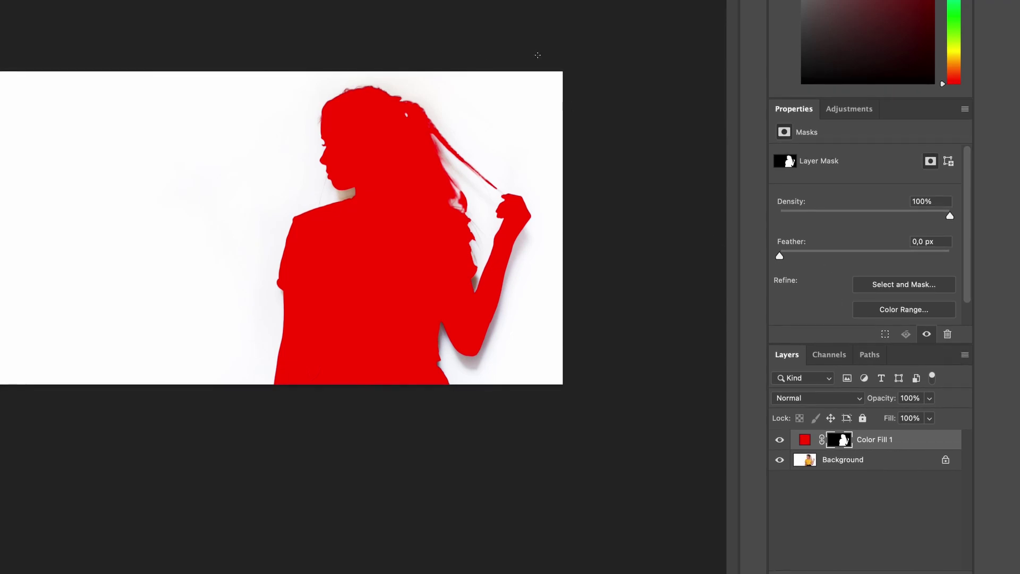
- Invert the Color Fill 1 layer mask using Invert in the Properties panel's Masks section
{"action": "scroll", "coordinate": [838, 287], "scroll_direction": "down", "scroll_amount": 1}
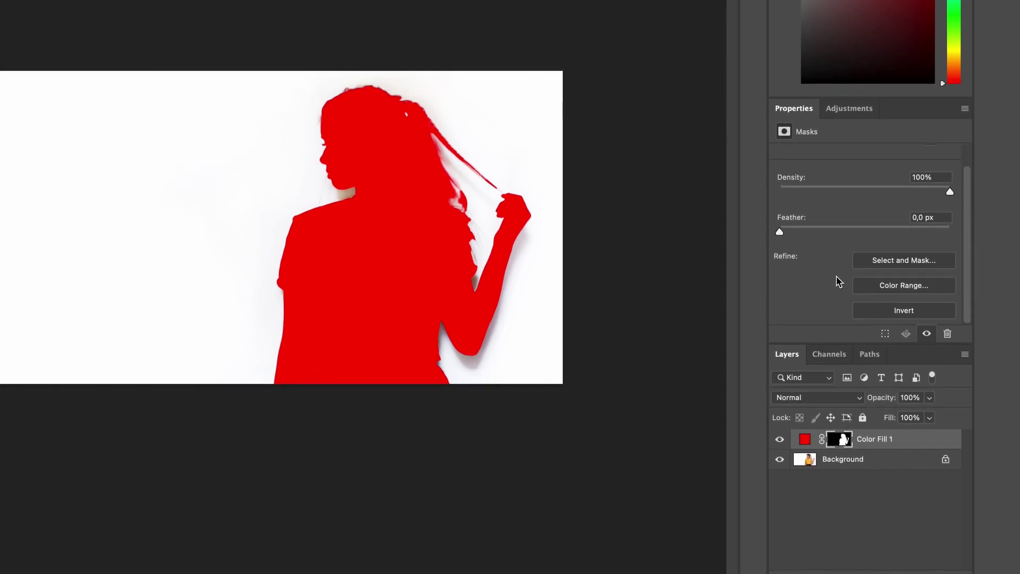
{"action": "left_click", "coordinate": [902, 310]}
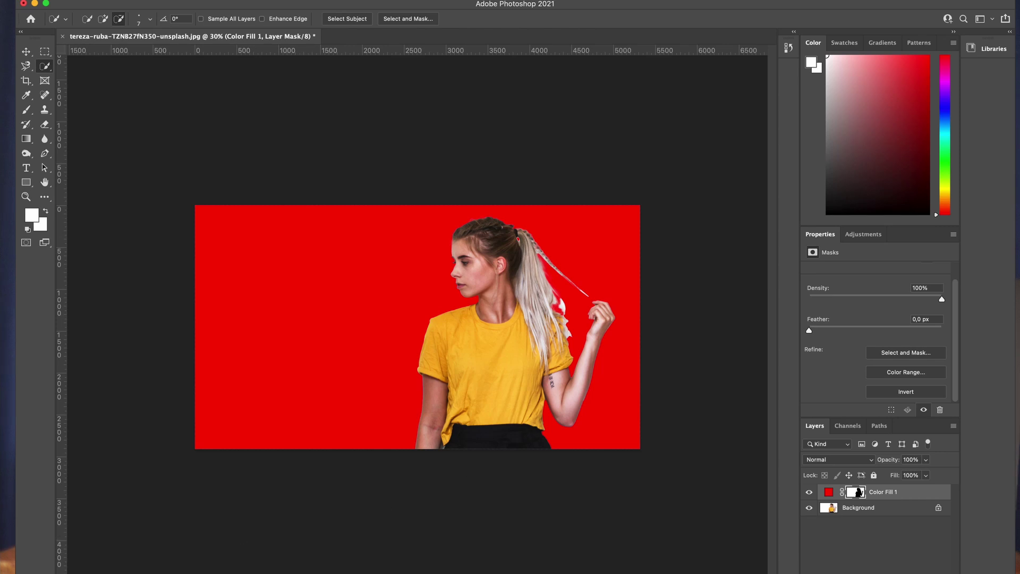
- Zoom in on the hair and set the Color Fill 1 blend mode to Multiply
{"action": "scroll", "coordinate": [545, 399], "scroll_direction": "up", "scroll_amount": 10}
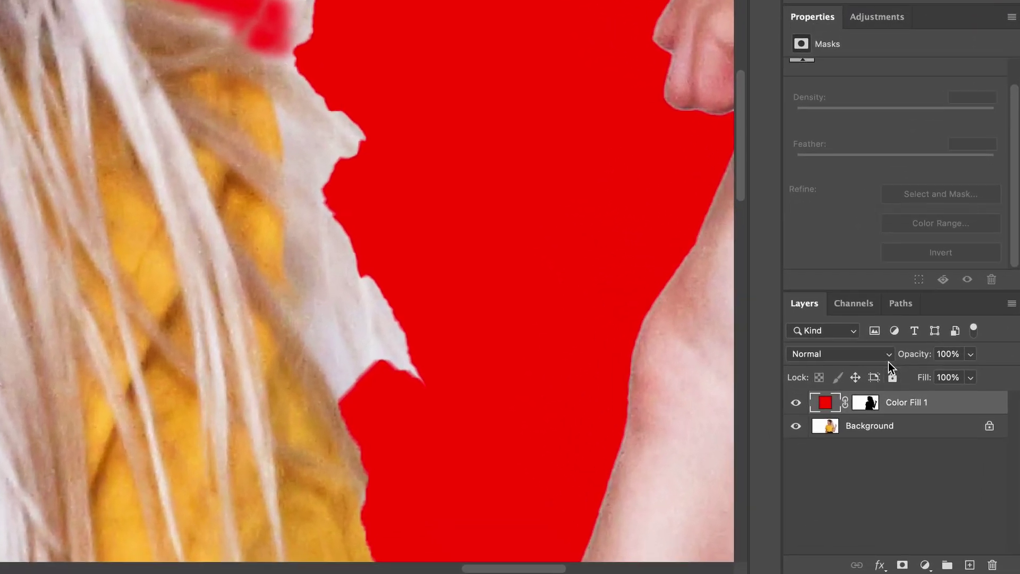
{"action": "left_click", "coordinate": [884, 467]}
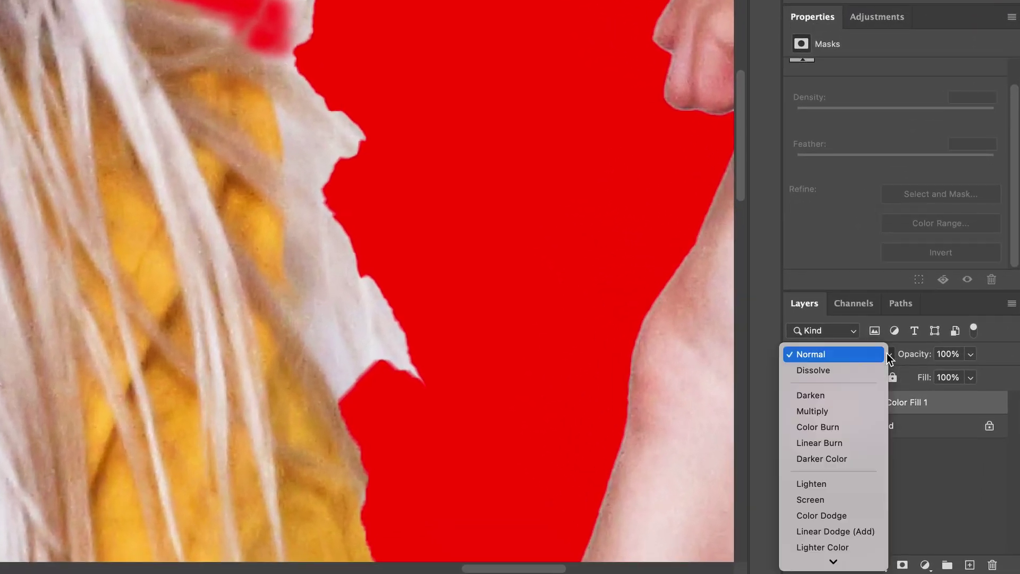
{"action": "left_click", "coordinate": [831, 411]}
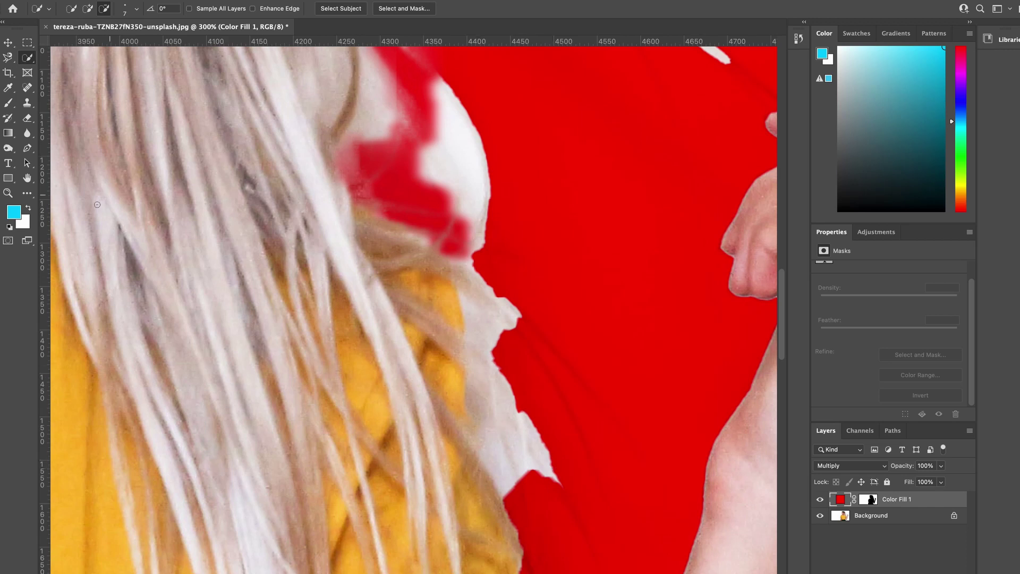
- Set up a white Brush on the Color Fill 1 mask, sized 36 px with 30% hardness
{"action": "left_click", "coordinate": [8, 106]}
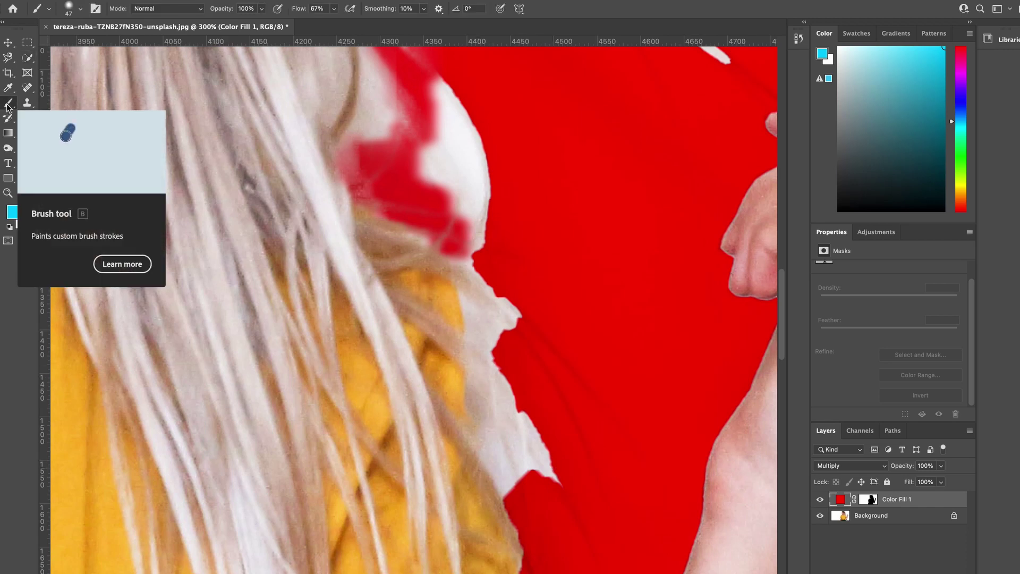
{"action": "left_click", "coordinate": [13, 214]}
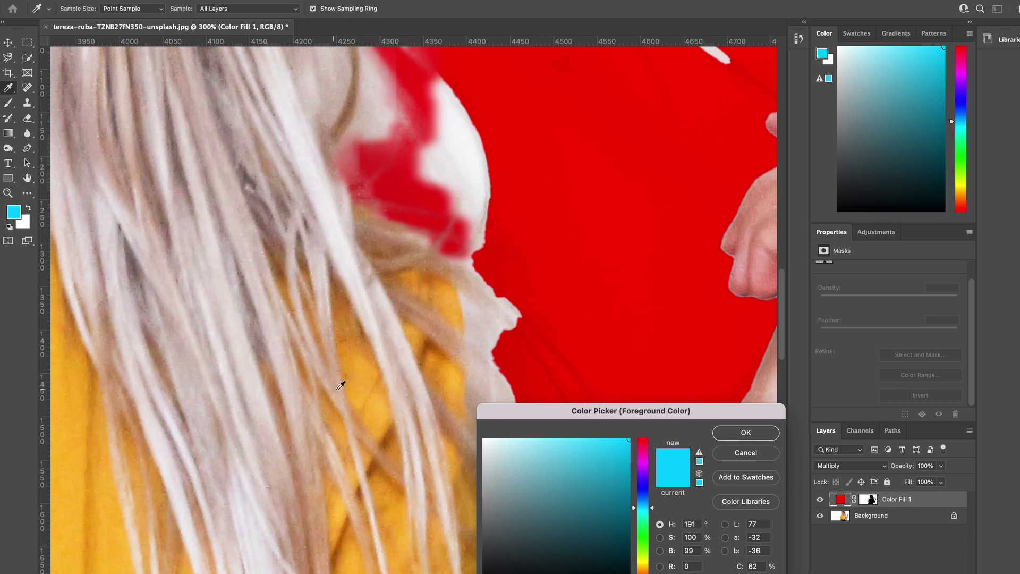
{"action": "left_click_drag", "start_coordinate": [502, 449], "coordinate": [476, 438]}
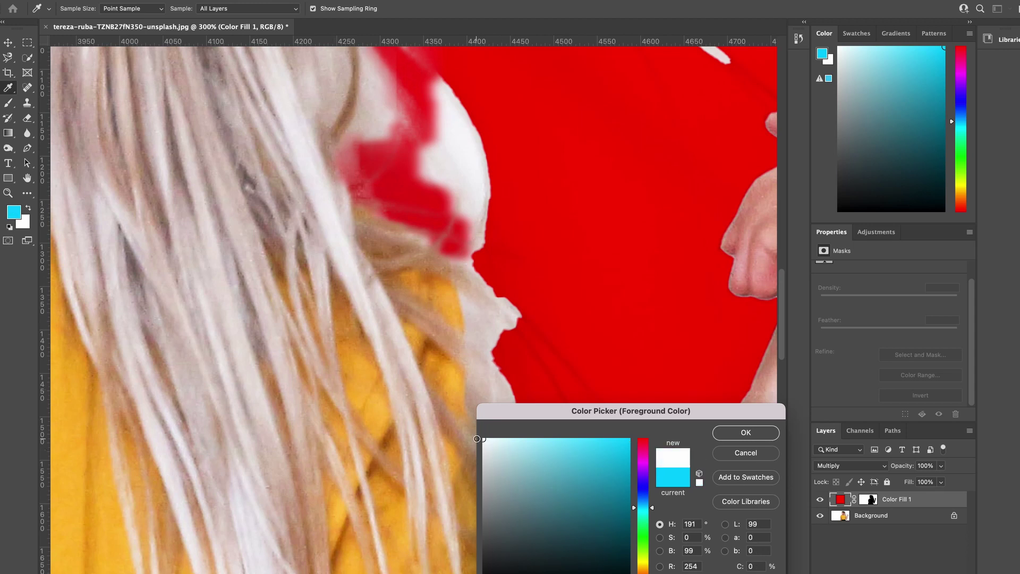
{"action": "left_click", "coordinate": [729, 432]}
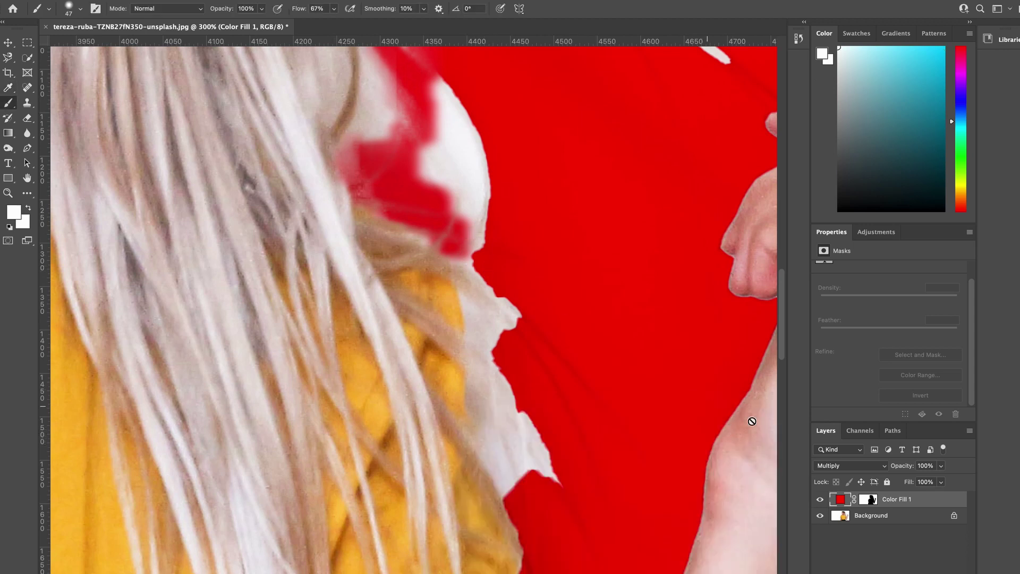
{"action": "left_click", "coordinate": [870, 500]}
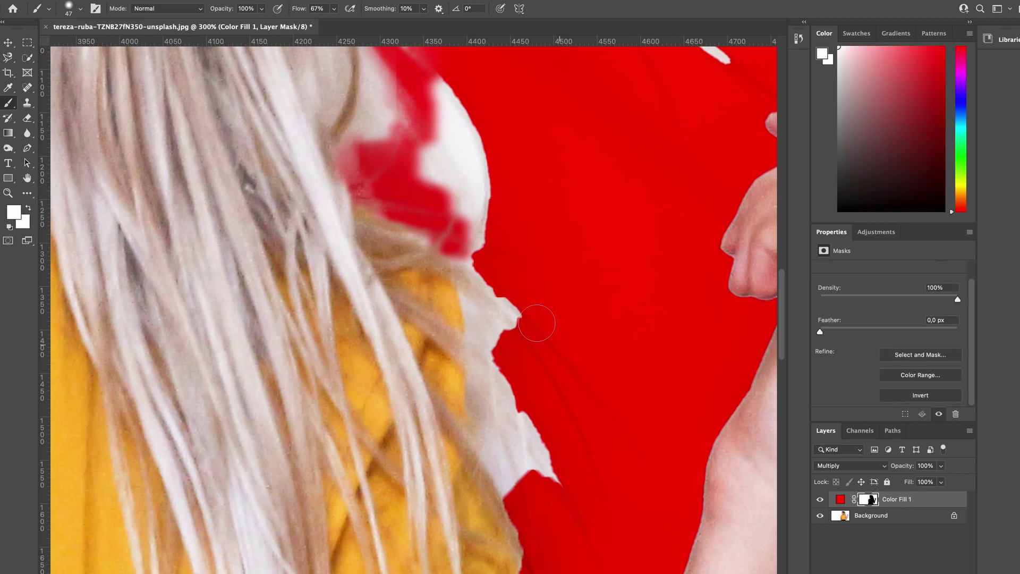
{"action": "left_click", "coordinate": [81, 9]}
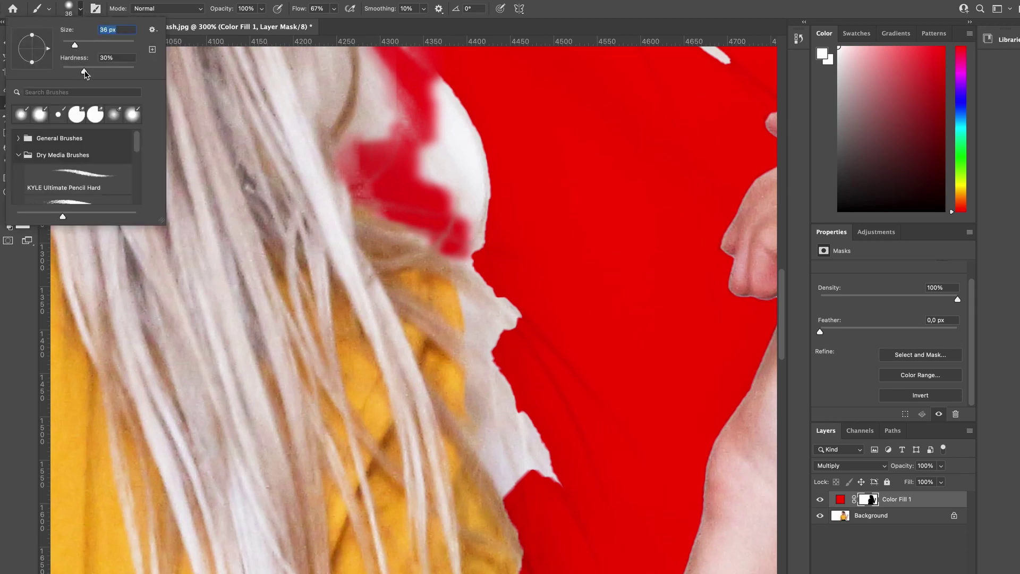
{"action": "left_click", "coordinate": [83, 71]}
- Paint the red fill over the white halo along the hair edge
{"action": "mouse_move", "coordinate": [510, 317]}
{"action": "left_mouse_down"}
{"action": "mouse_move", "coordinate": [475, 287]}
{"action": "mouse_move", "coordinate": [511, 322]}
{"action": "left_mouse_up"}
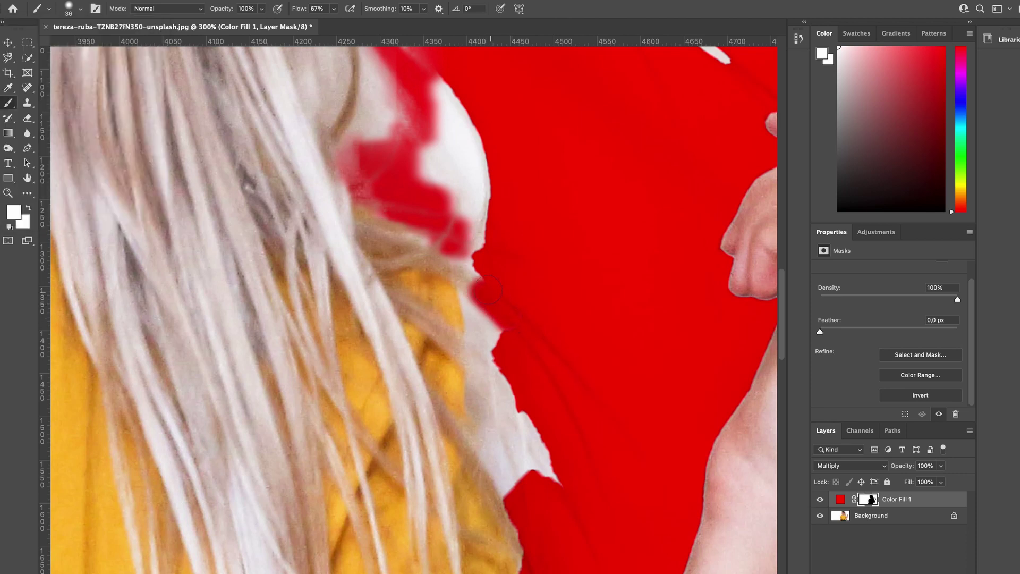
{"action": "mouse_move", "coordinate": [488, 289]}
{"action": "left_mouse_down"}
{"action": "mouse_move", "coordinate": [472, 277]}
{"action": "mouse_move", "coordinate": [502, 486]}
{"action": "mouse_move", "coordinate": [518, 459]}
{"action": "mouse_move", "coordinate": [495, 329]}
{"action": "left_mouse_up"}
{"action": "mouse_move", "coordinate": [519, 410]}
{"action": "left_mouse_down"}
{"action": "mouse_move", "coordinate": [534, 463]}
{"action": "mouse_move", "coordinate": [549, 475]}
{"action": "mouse_move", "coordinate": [540, 440]}
{"action": "left_mouse_up"}
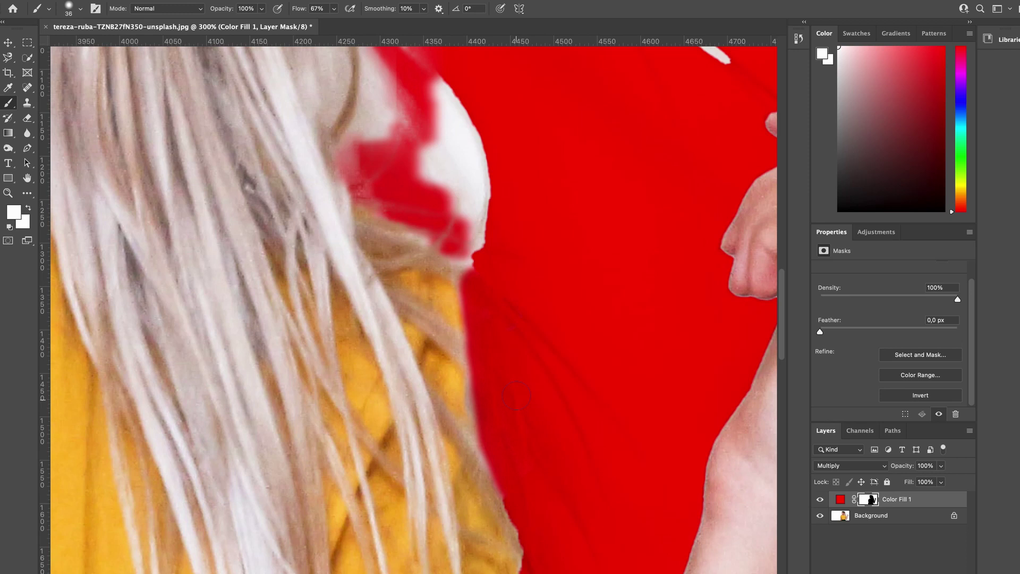
{"action": "mouse_move", "coordinate": [478, 297]}
{"action": "left_mouse_down"}
{"action": "mouse_move", "coordinate": [469, 245]}
{"action": "mouse_move", "coordinate": [478, 227]}
{"action": "mouse_move", "coordinate": [474, 129]}
{"action": "mouse_move", "coordinate": [435, 79]}
{"action": "mouse_move", "coordinate": [462, 224]}
{"action": "mouse_move", "coordinate": [470, 157]}
{"action": "mouse_move", "coordinate": [452, 130]}
{"action": "mouse_move", "coordinate": [441, 182]}
{"action": "mouse_move", "coordinate": [424, 159]}
{"action": "mouse_move", "coordinate": [430, 129]}
{"action": "mouse_move", "coordinate": [404, 180]}
{"action": "mouse_move", "coordinate": [426, 133]}
{"action": "mouse_move", "coordinate": [414, 215]}
{"action": "mouse_move", "coordinate": [440, 218]}
{"action": "mouse_move", "coordinate": [415, 229]}
{"action": "mouse_move", "coordinate": [456, 254]}
{"action": "left_mouse_up"}
- Paint the fill over the light gaps beside the hair and the strip along the braid
{"action": "scroll", "coordinate": [471, 272], "scroll_direction": "up", "scroll_amount": 5}
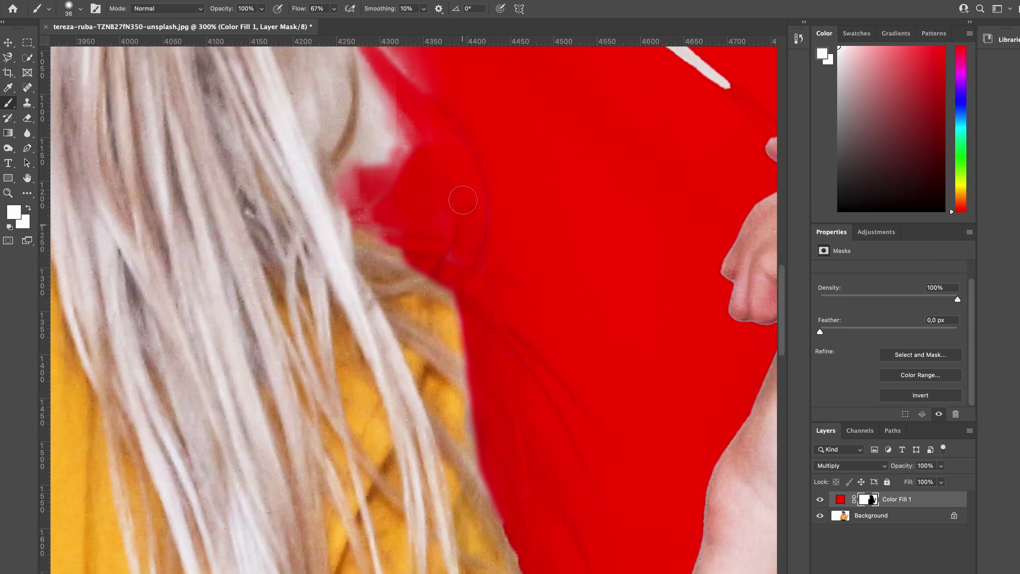
{"action": "mouse_move", "coordinate": [422, 398]}
{"action": "left_mouse_down"}
{"action": "mouse_move", "coordinate": [414, 287]}
{"action": "mouse_move", "coordinate": [447, 396]}
{"action": "mouse_move", "coordinate": [460, 303]}
{"action": "mouse_move", "coordinate": [420, 246]}
{"action": "mouse_move", "coordinate": [418, 270]}
{"action": "mouse_move", "coordinate": [501, 319]}
{"action": "left_mouse_up"}
{"action": "mouse_move", "coordinate": [413, 376]}
{"action": "left_mouse_down"}
{"action": "mouse_move", "coordinate": [398, 409]}
{"action": "mouse_move", "coordinate": [408, 346]}
{"action": "mouse_move", "coordinate": [420, 452]}
{"action": "mouse_move", "coordinate": [520, 360]}
{"action": "left_mouse_up"}
{"action": "scroll", "coordinate": [520, 359], "scroll_direction": "right", "scroll_amount": 5}
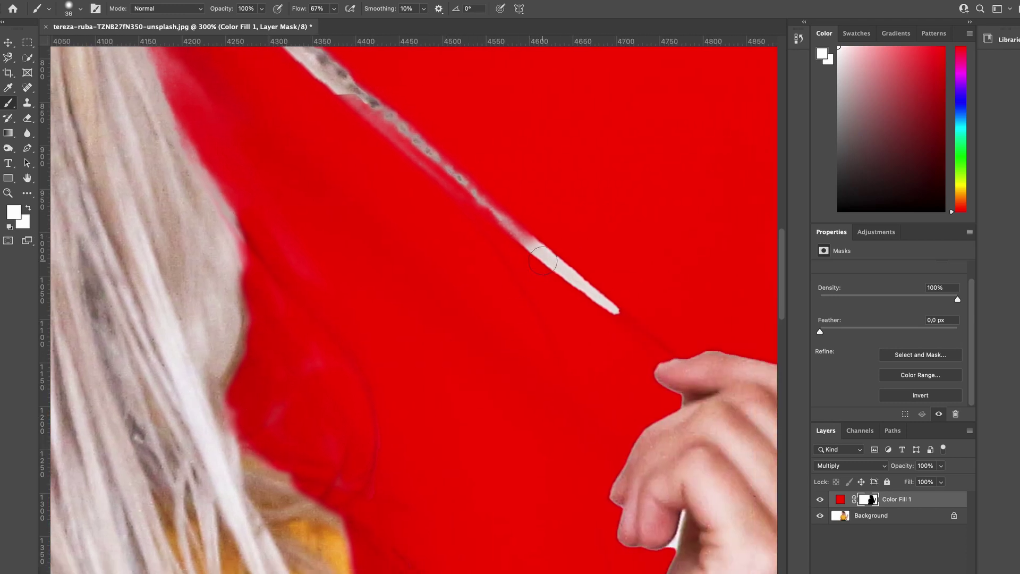
{"action": "mouse_move", "coordinate": [611, 307]}
{"action": "left_mouse_down"}
{"action": "mouse_move", "coordinate": [529, 245]}
{"action": "mouse_move", "coordinate": [607, 301]}
{"action": "mouse_move", "coordinate": [512, 239]}
{"action": "mouse_move", "coordinate": [499, 216]}
{"action": "left_mouse_up"}
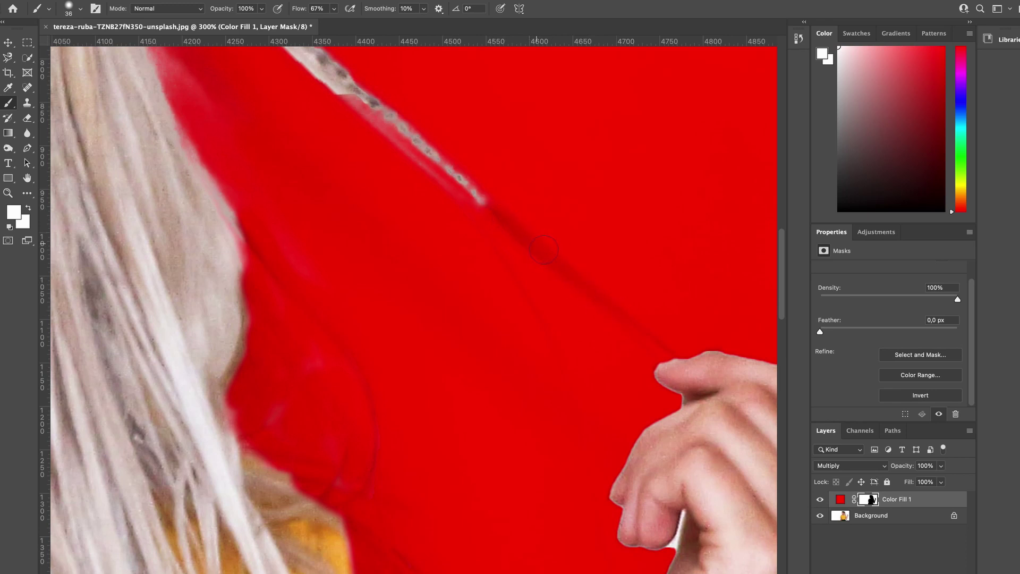
- Continue painting the red fill over the white fringes along the braid edge
{"action": "scroll", "coordinate": [461, 243], "scroll_direction": "up", "scroll_amount": 5}
{"action": "scroll", "coordinate": [462, 242], "scroll_direction": "left", "scroll_amount": 4}
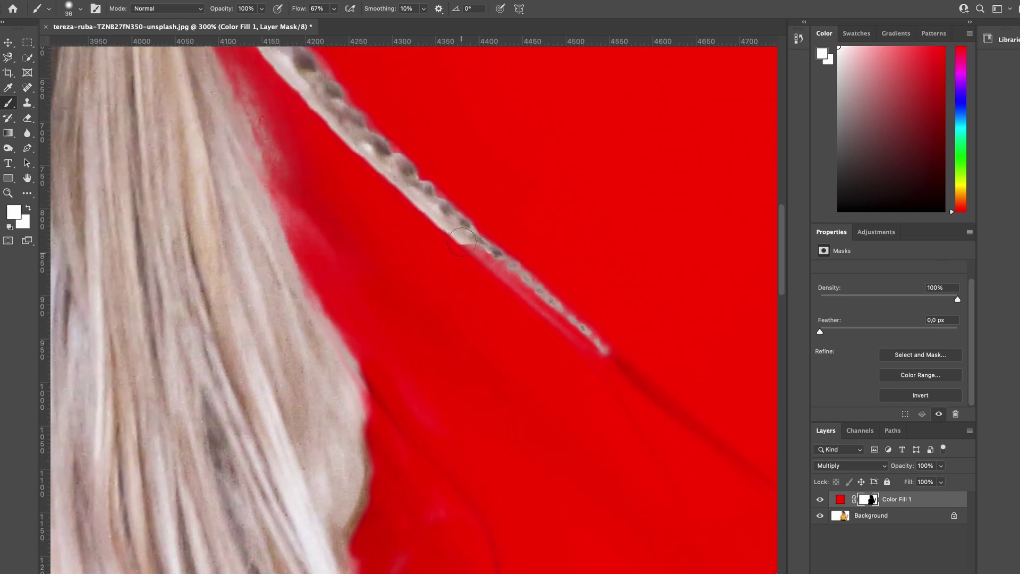
{"action": "mouse_move", "coordinate": [468, 254]}
{"action": "left_mouse_down"}
{"action": "mouse_move", "coordinate": [346, 156]}
{"action": "mouse_move", "coordinate": [278, 80]}
{"action": "mouse_move", "coordinate": [386, 188]}
{"action": "mouse_move", "coordinate": [588, 357]}
{"action": "mouse_move", "coordinate": [613, 358]}
{"action": "mouse_move", "coordinate": [585, 315]}
{"action": "mouse_move", "coordinate": [345, 85]}
{"action": "left_mouse_up"}
{"action": "scroll", "coordinate": [423, 117], "scroll_direction": "up", "scroll_amount": 5}
{"action": "scroll", "coordinate": [422, 117], "scroll_direction": "left", "scroll_amount": 2}
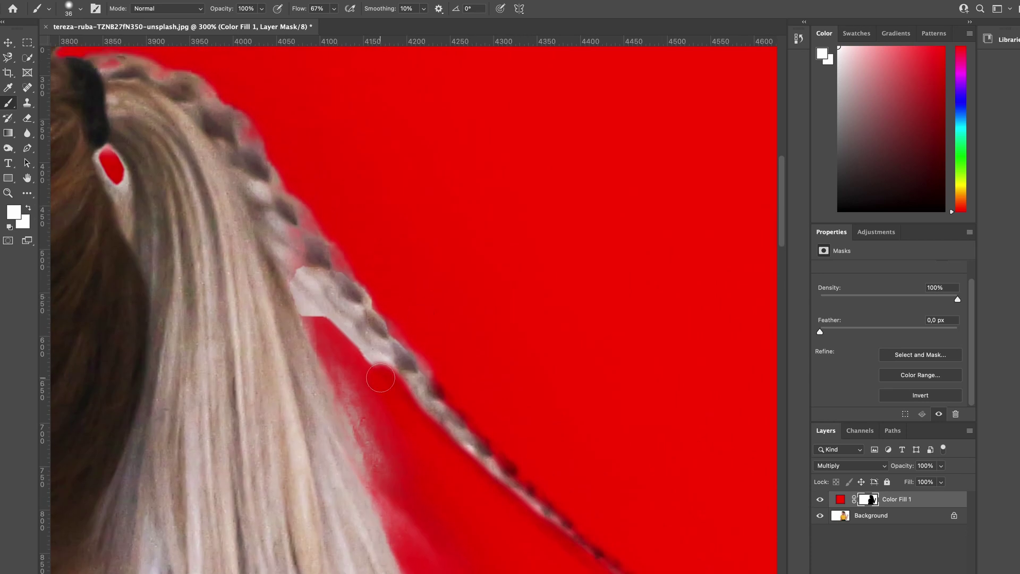
{"action": "mouse_move", "coordinate": [385, 383]}
{"action": "left_mouse_down"}
{"action": "mouse_move", "coordinate": [302, 301]}
{"action": "mouse_move", "coordinate": [322, 332]}
{"action": "left_mouse_up"}
{"action": "mouse_move", "coordinate": [436, 351]}
{"action": "left_mouse_down"}
{"action": "mouse_move", "coordinate": [393, 306]}
{"action": "mouse_move", "coordinate": [406, 307]}
{"action": "mouse_move", "coordinate": [276, 206]}
{"action": "left_mouse_up"}
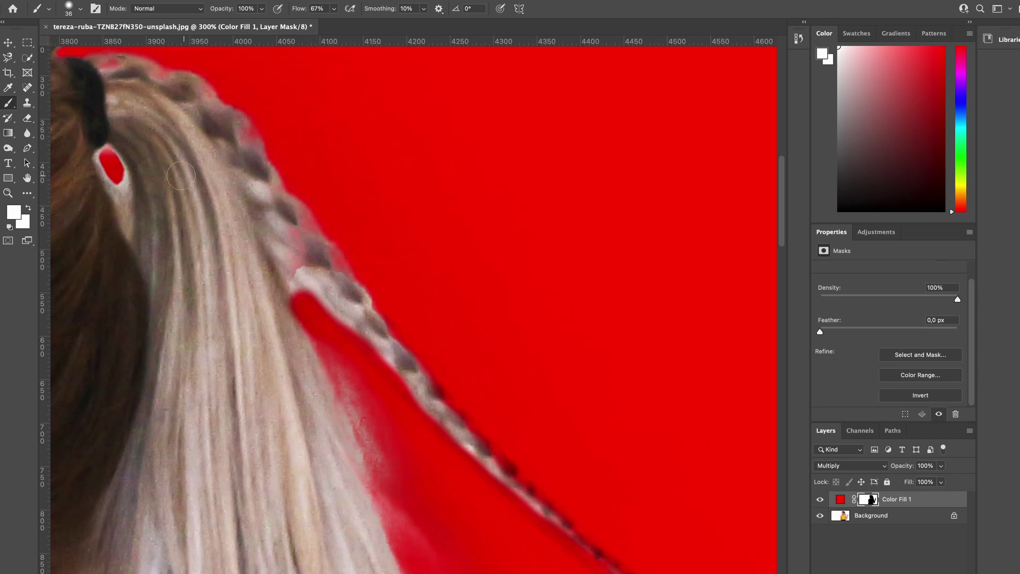
- Shrink the brush to 23 px and paint over the white gap beside the hair clip
{"action": "left_click", "coordinate": [81, 11]}
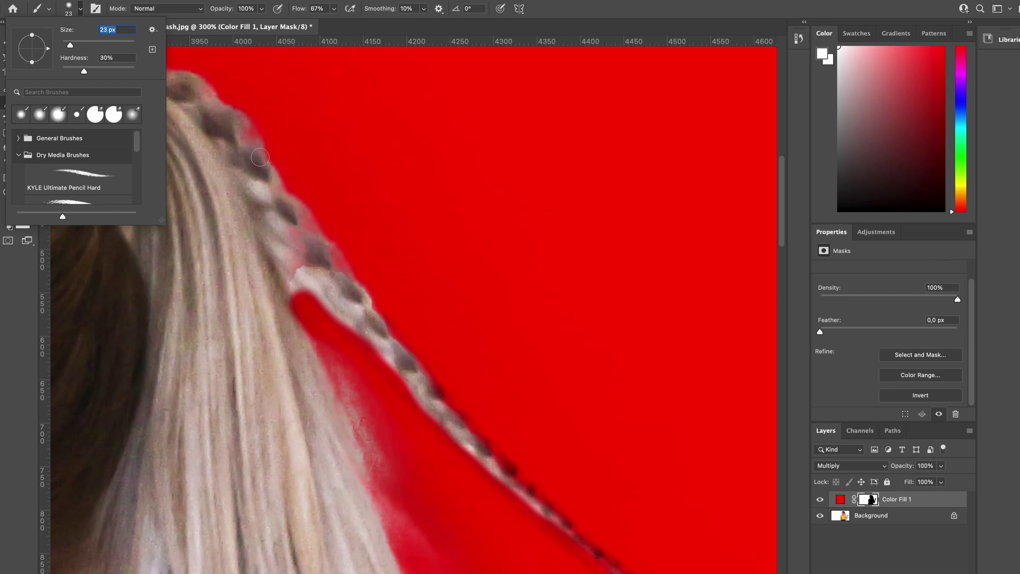
{"action": "key", "text": "Return"}
{"action": "mouse_move", "coordinate": [123, 180]}
{"action": "left_mouse_down"}
{"action": "mouse_move", "coordinate": [107, 152]}
{"action": "mouse_move", "coordinate": [123, 195]}
{"action": "mouse_move", "coordinate": [113, 187]}
{"action": "mouse_move", "coordinate": [119, 163]}
{"action": "mouse_move", "coordinate": [123, 173]}
{"action": "mouse_move", "coordinate": [126, 220]}
{"action": "left_mouse_up"}
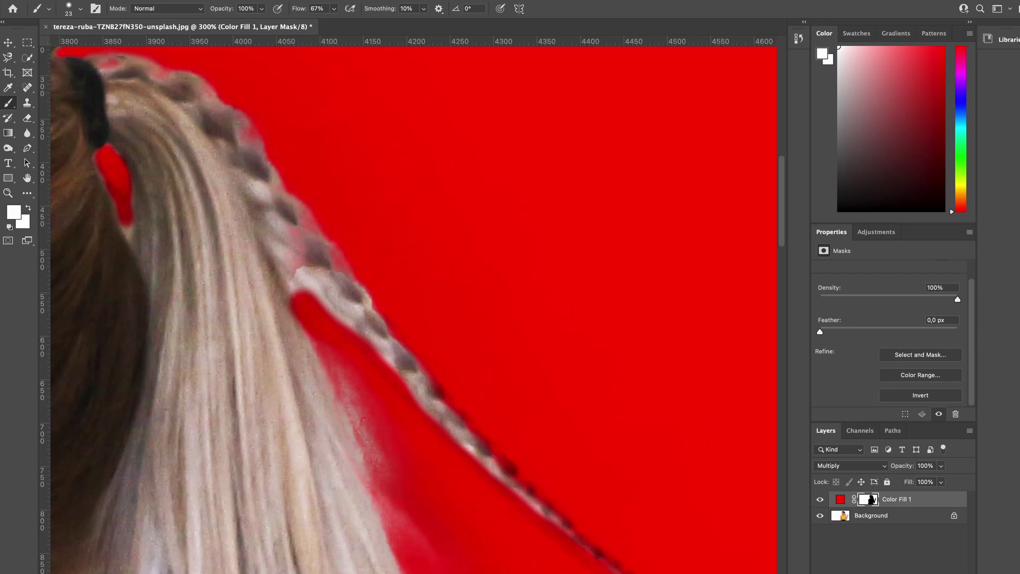
- Recolour the Color Fill 1 layer from red to a pale light turquoise in the Color Picker
{"action": "key", "text": "ctrl+0"}
{"action": "double_click", "coordinate": [840, 500]}
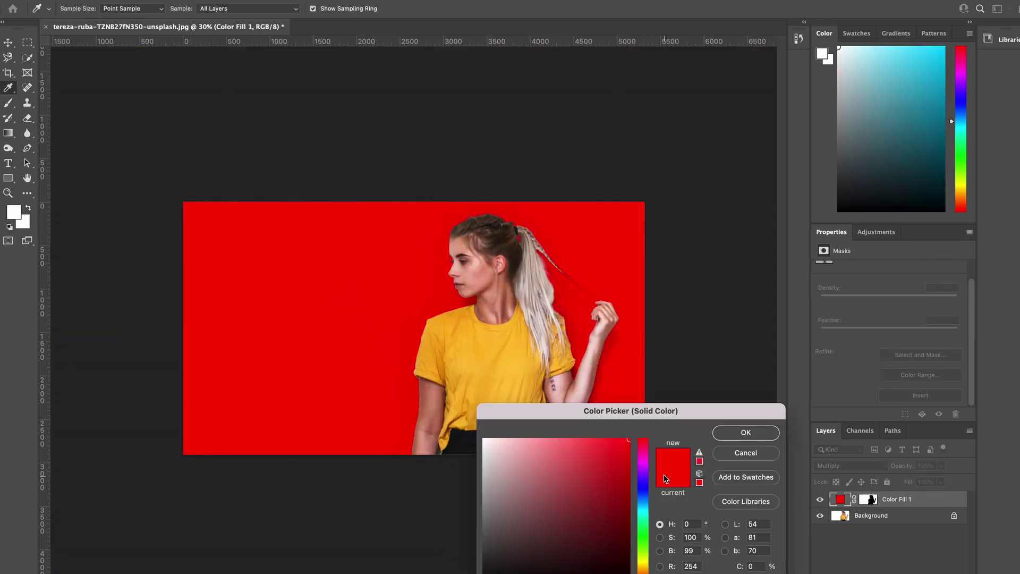
{"action": "left_click_drag", "start_coordinate": [640, 480], "coordinate": [649, 513]}
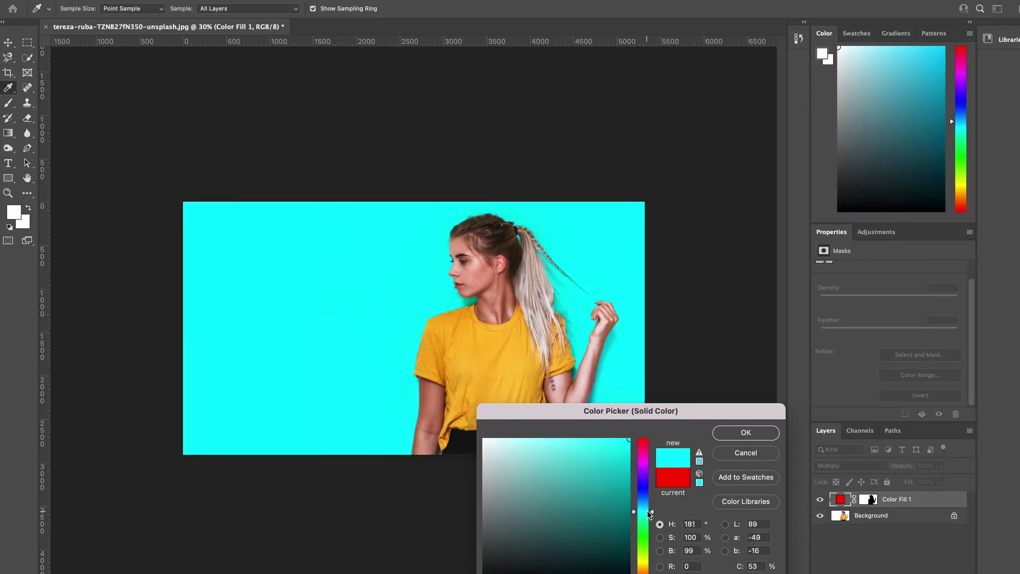
{"action": "left_click_drag", "start_coordinate": [616, 447], "coordinate": [594, 443]}
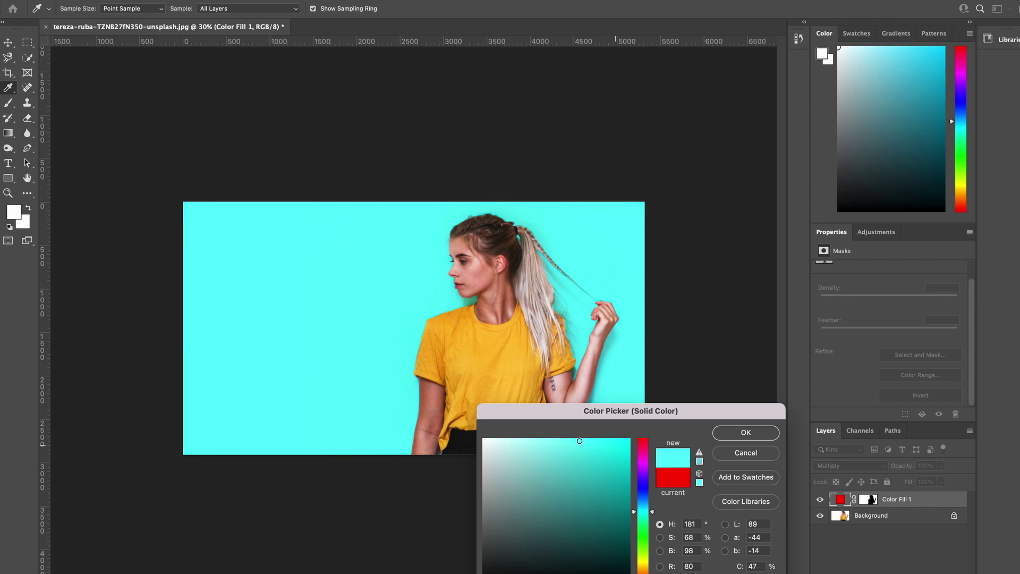
{"action": "left_click", "coordinate": [740, 432]}
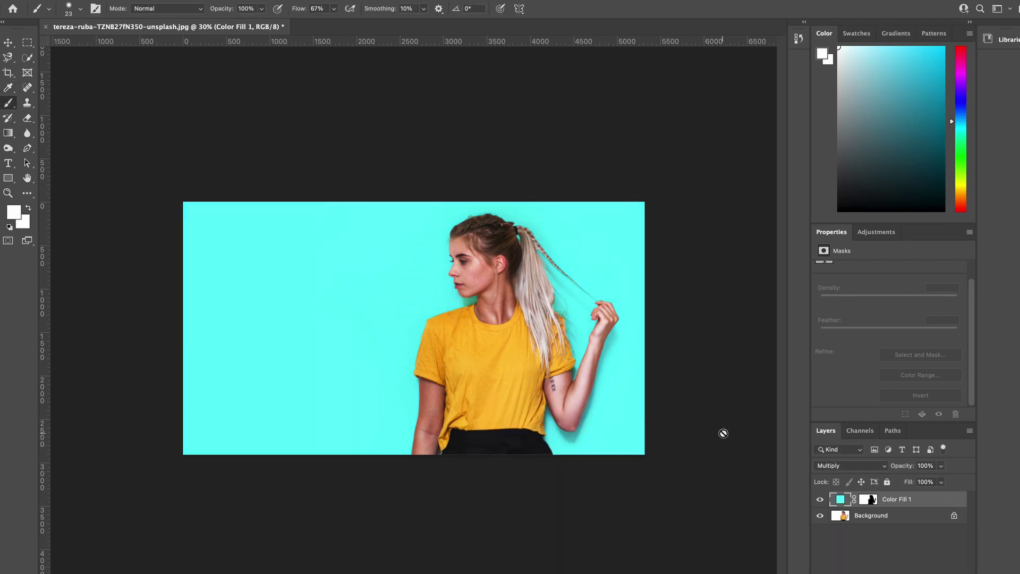